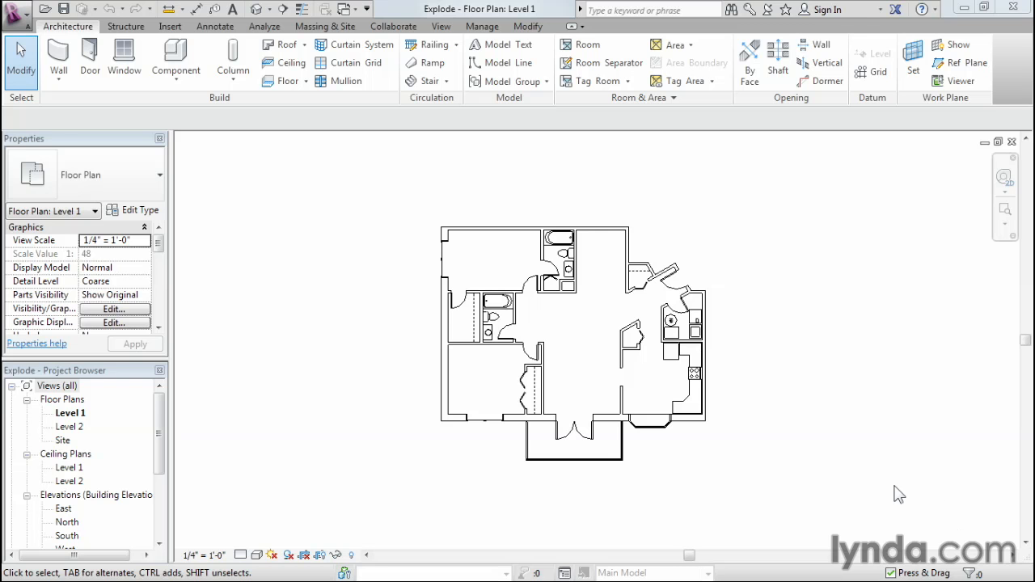
Step: Select the imported AutoCAD floor plan in the Level 1 view to check whether Explode is available
{"action": "left_click", "coordinate": [705, 312]}
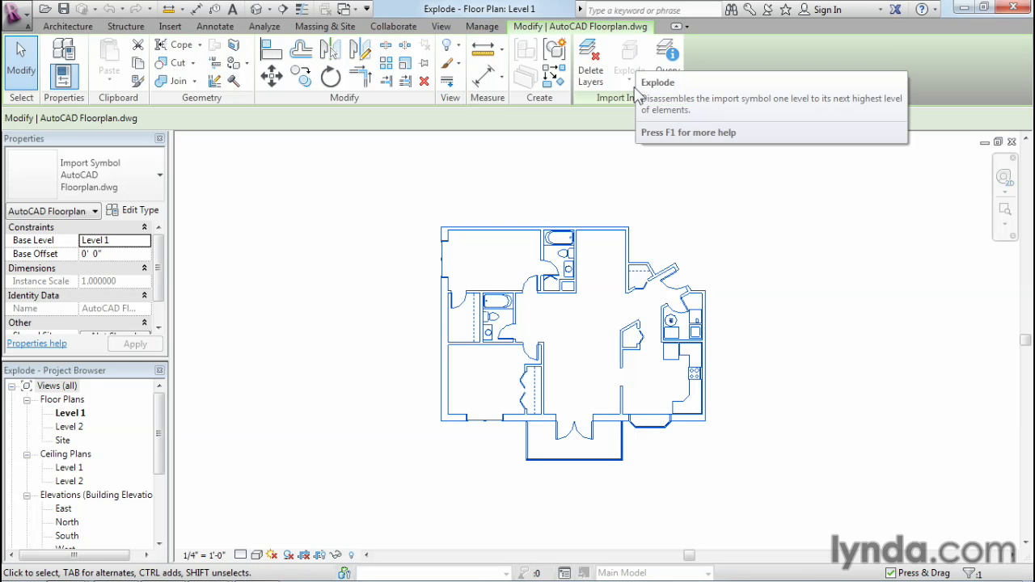
{"action": "left_click", "coordinate": [659, 186]}
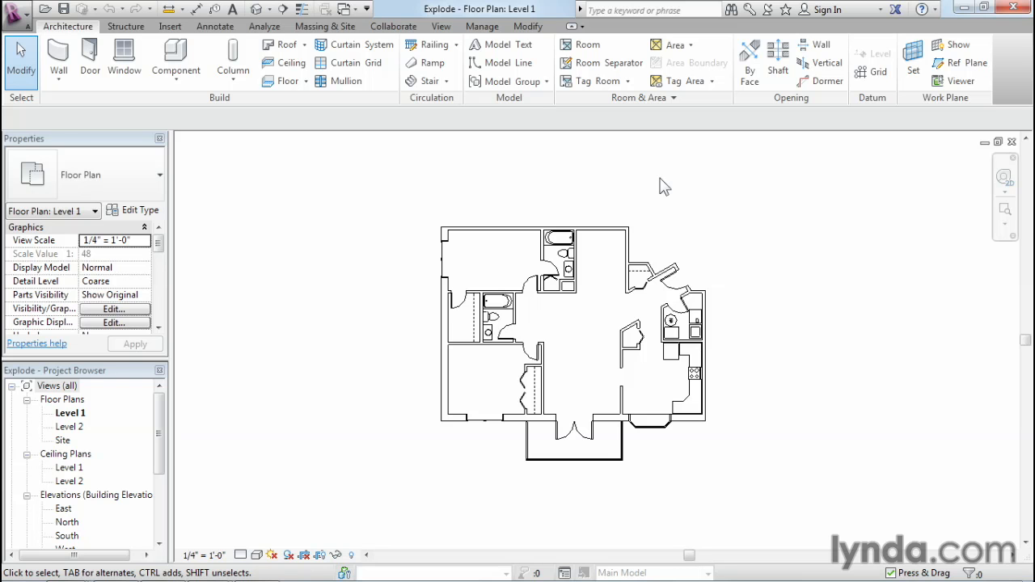
Step: Open the Details drafting view and check which import instance commands are available for the AutoCAD door head detail
{"action": "left_click_drag", "start_coordinate": [157, 437], "coordinate": [149, 488]}
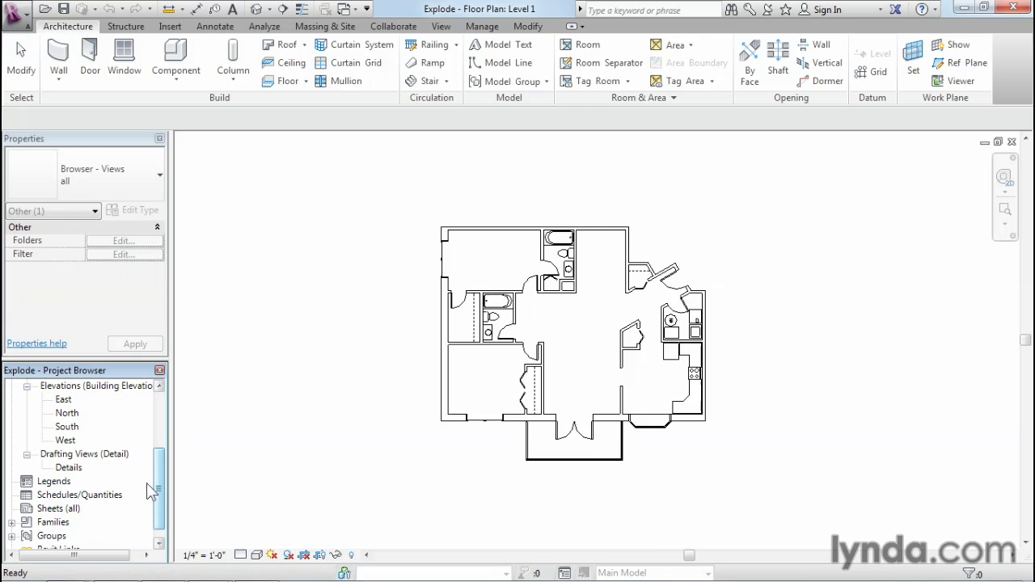
{"action": "double_click", "coordinate": [70, 468]}
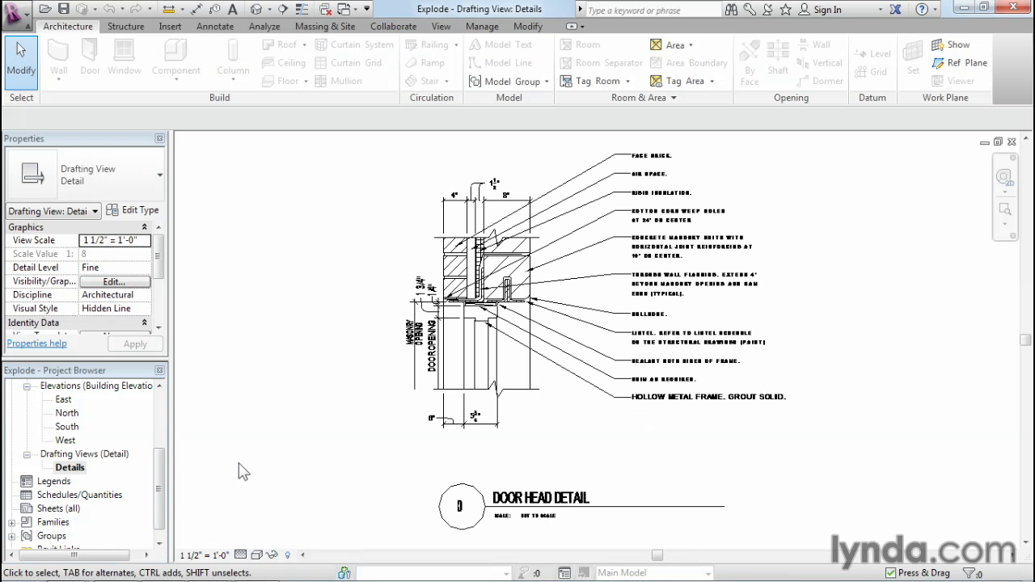
{"action": "left_click", "coordinate": [530, 398]}
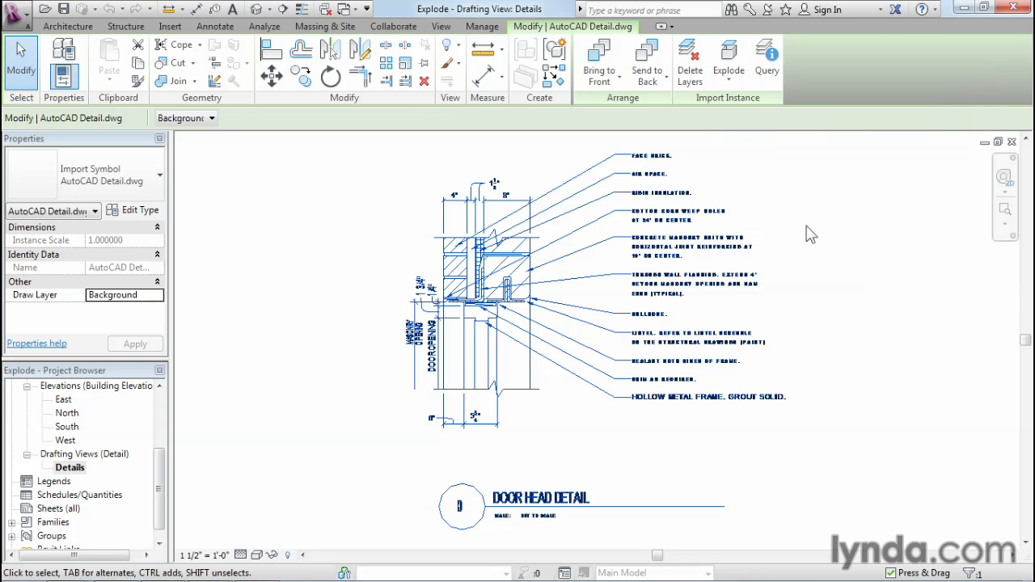
{"action": "left_click", "coordinate": [838, 224]}
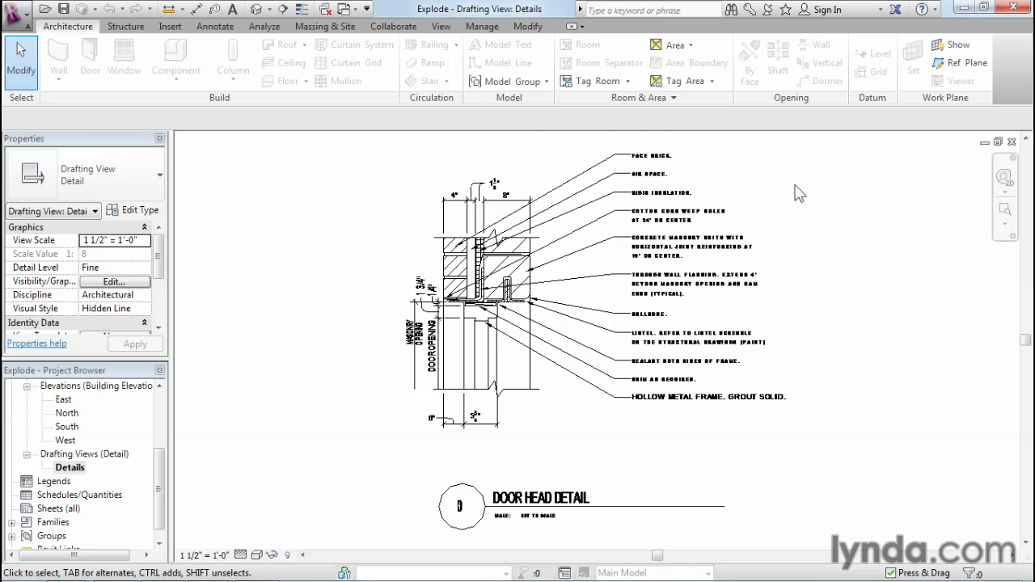
Step: Review all subcategories under Lines in the project's Line Styles, leaving the settings unchanged
{"action": "left_click", "coordinate": [485, 28]}
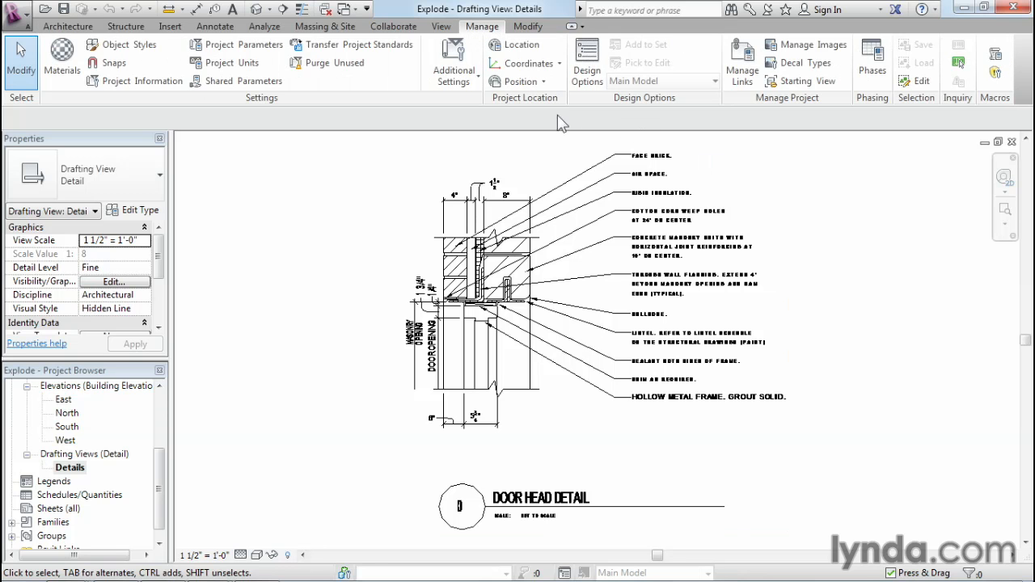
{"action": "left_click", "coordinate": [466, 90]}
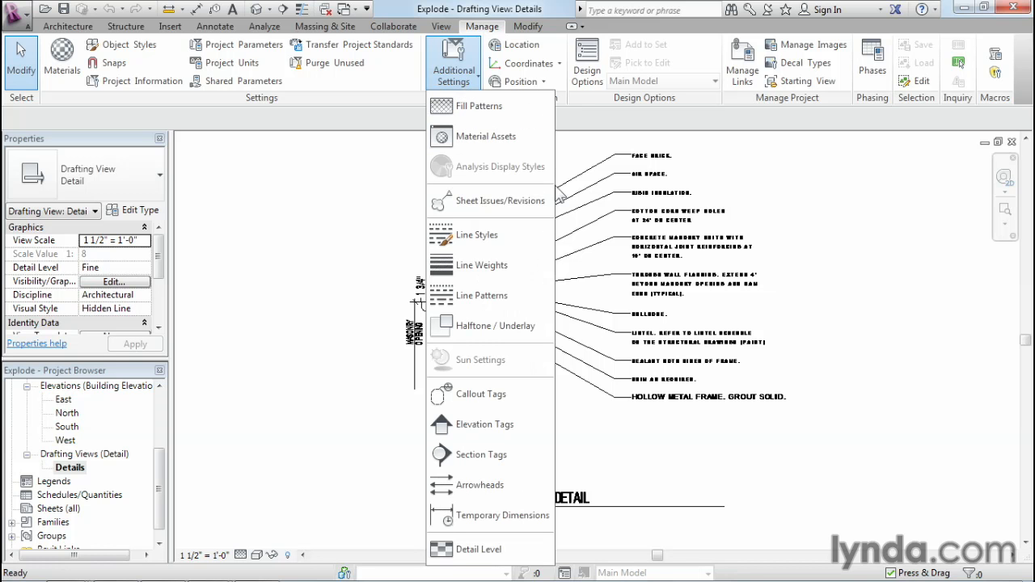
{"action": "left_click", "coordinate": [471, 245]}
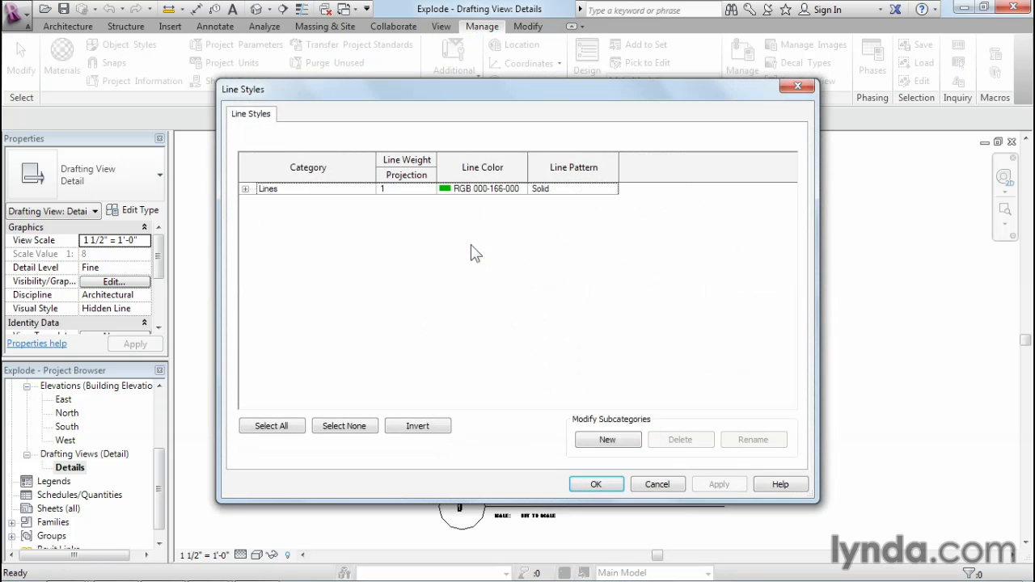
{"action": "left_click", "coordinate": [245, 190]}
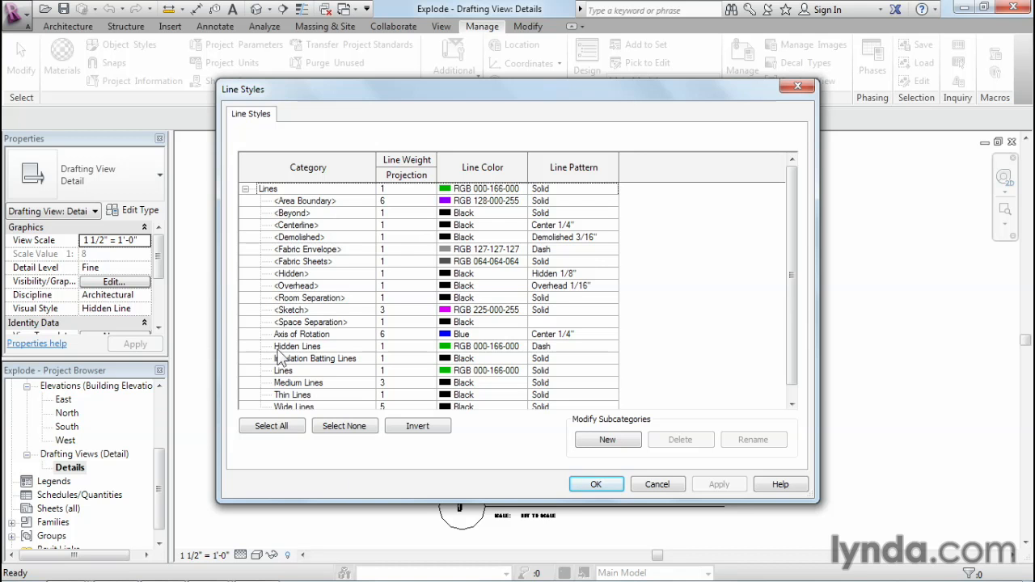
{"action": "left_click_drag", "start_coordinate": [797, 343], "coordinate": [801, 374]}
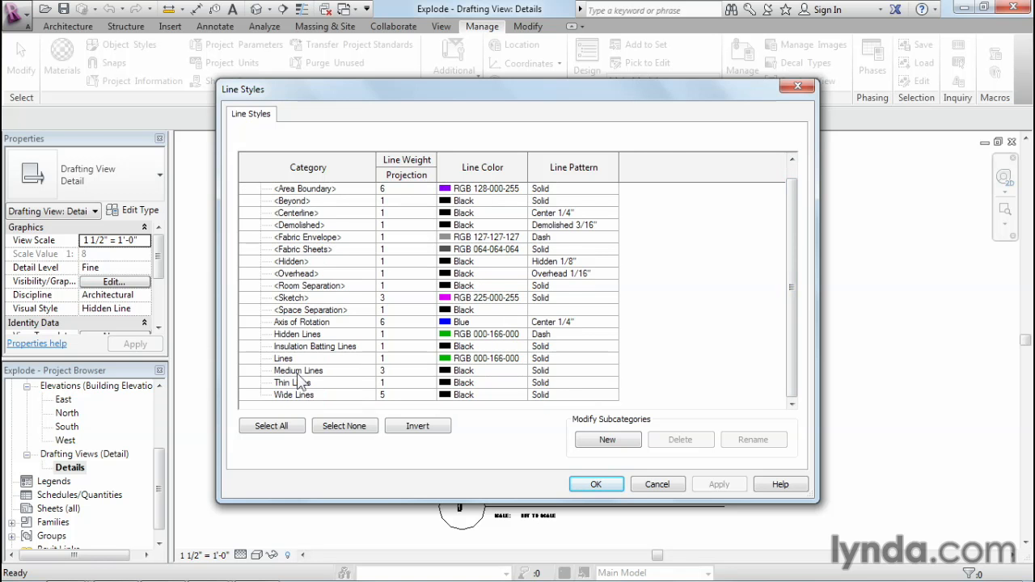
{"action": "left_click", "coordinate": [657, 484]}
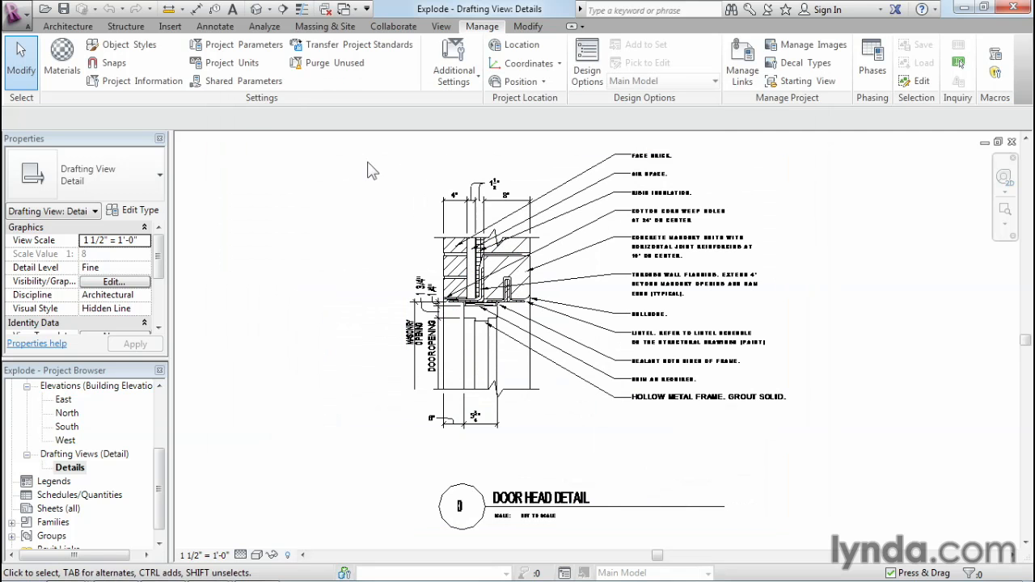
Step: Check which text types exist in the project's text Type Properties and cancel without changes
{"action": "left_click", "coordinate": [227, 31]}
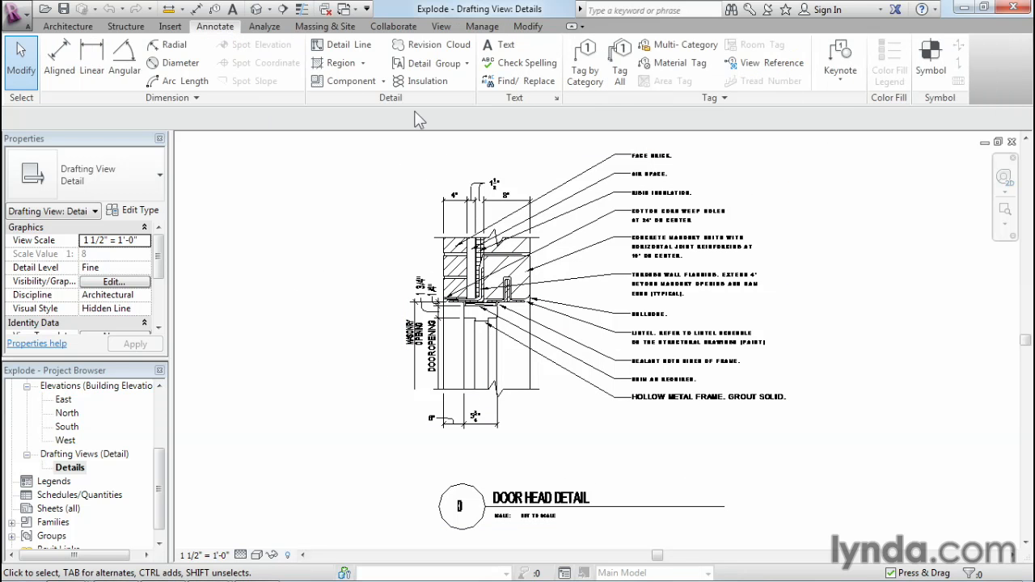
{"action": "left_click", "coordinate": [555, 100]}
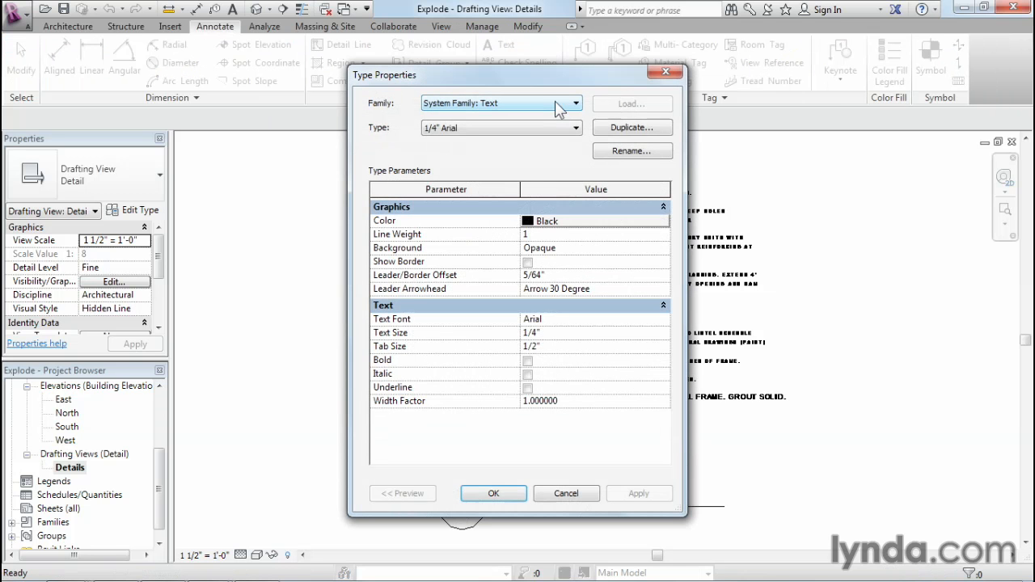
{"action": "left_click", "coordinate": [483, 130]}
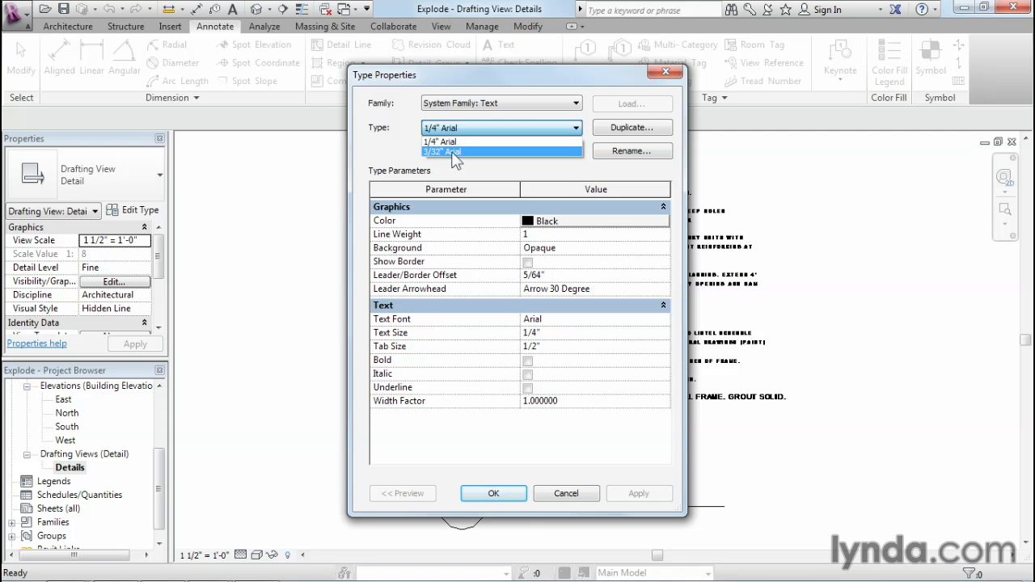
{"action": "left_click", "coordinate": [571, 500]}
{"action": "left_click", "coordinate": [574, 494]}
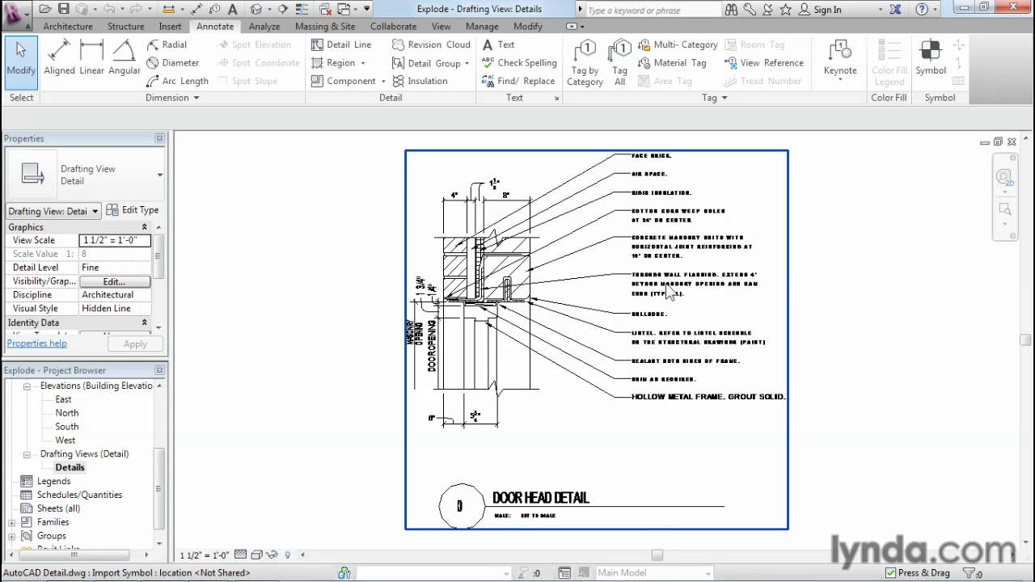
Step: Explode the imported AutoCAD door head detail one level into separate elements
{"action": "left_click", "coordinate": [665, 281]}
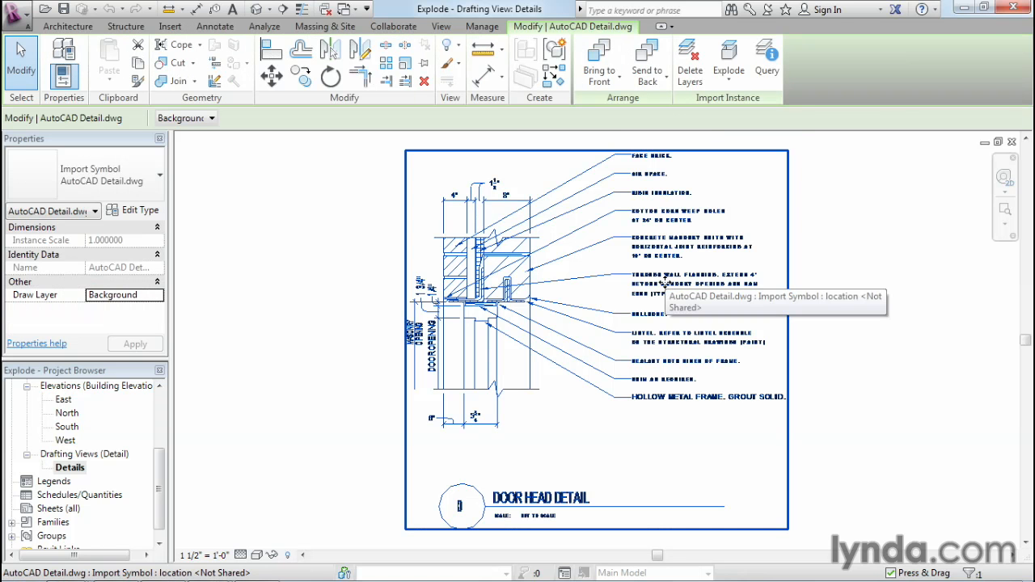
{"action": "left_click", "coordinate": [728, 58]}
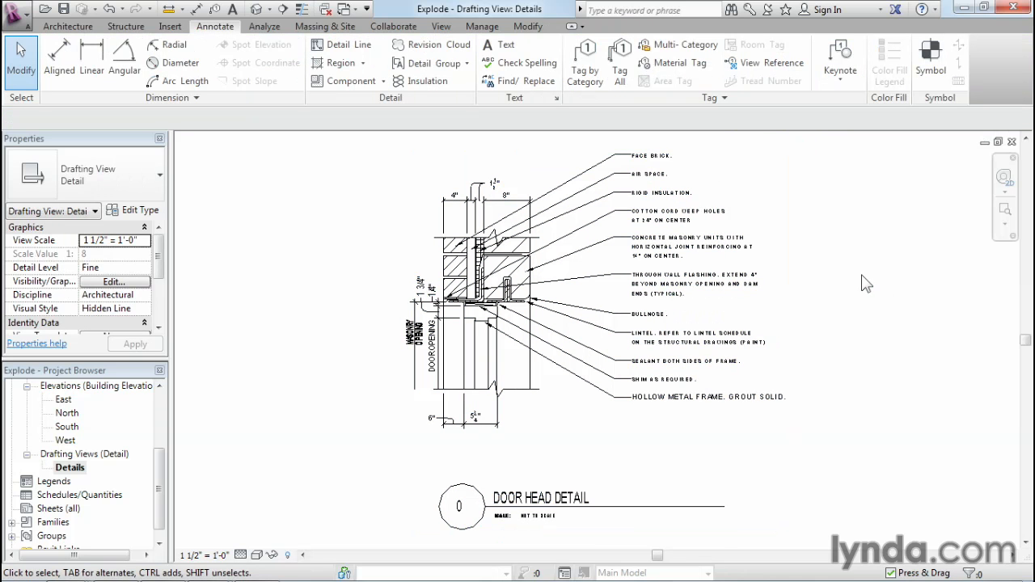
Step: Select several of the note leader lines one at a time to inspect their element type and line style
{"action": "left_click", "coordinate": [596, 249]}
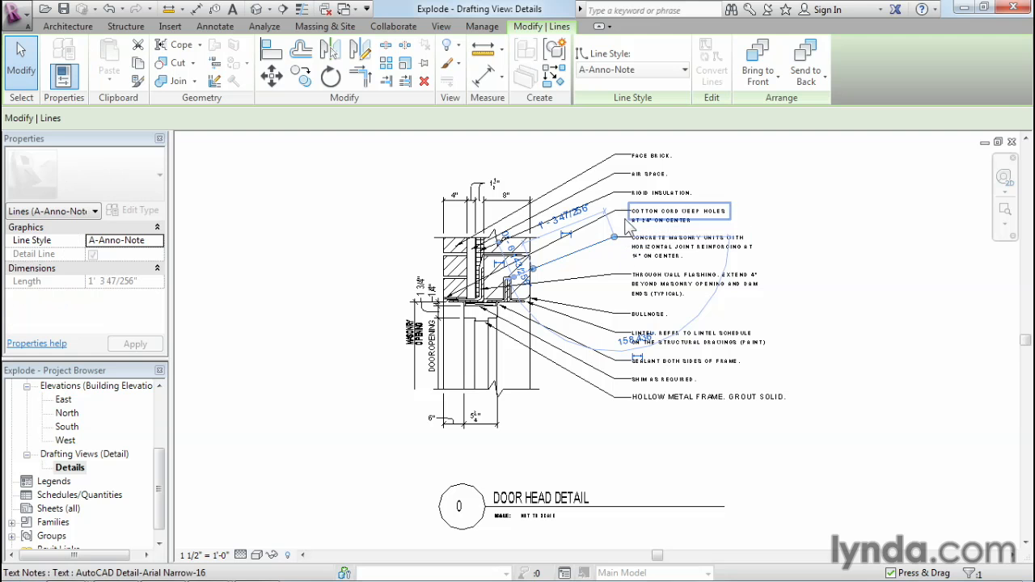
{"action": "left_click", "coordinate": [624, 213]}
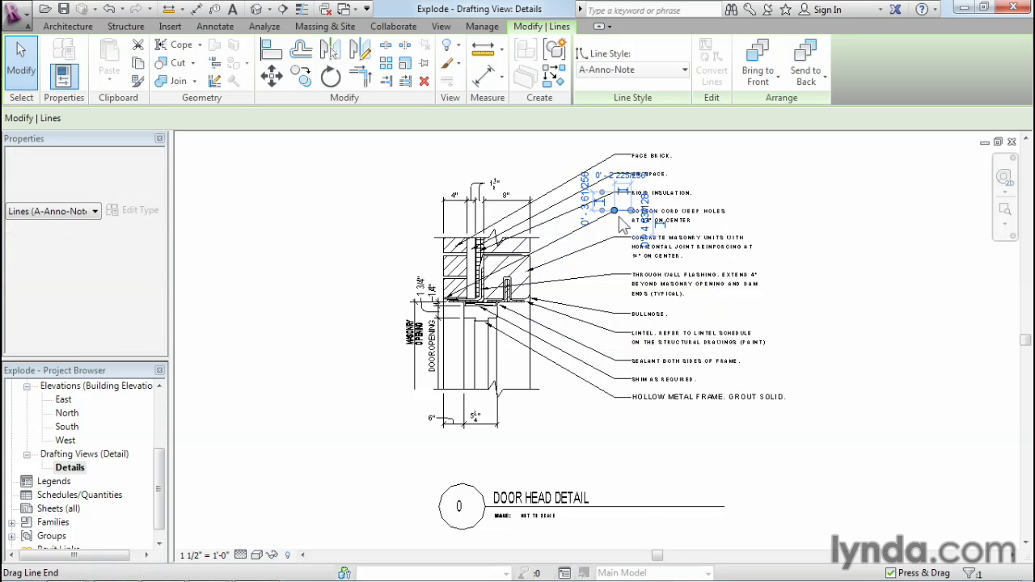
{"action": "left_click", "coordinate": [567, 255]}
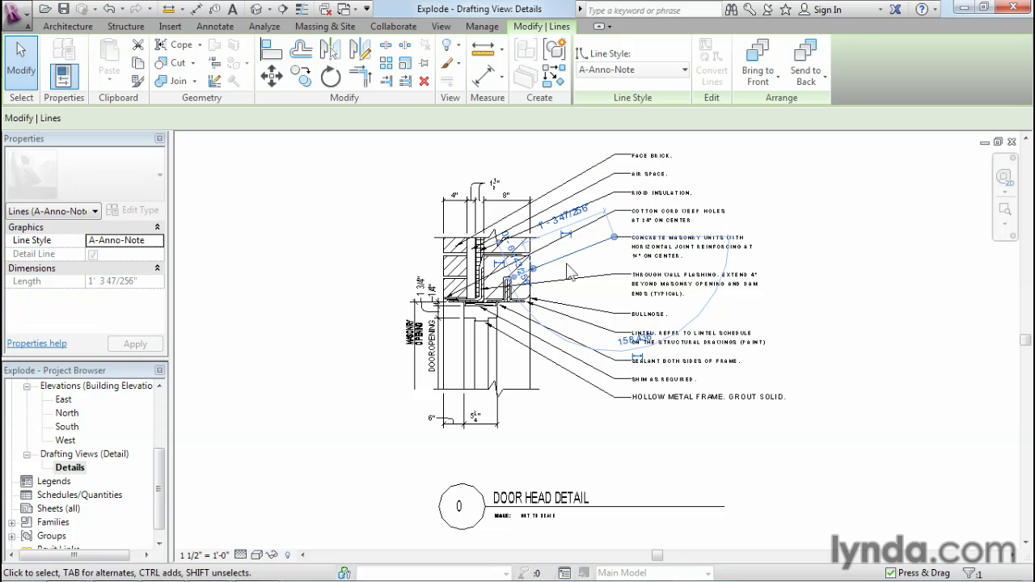
{"action": "left_click", "coordinate": [570, 279]}
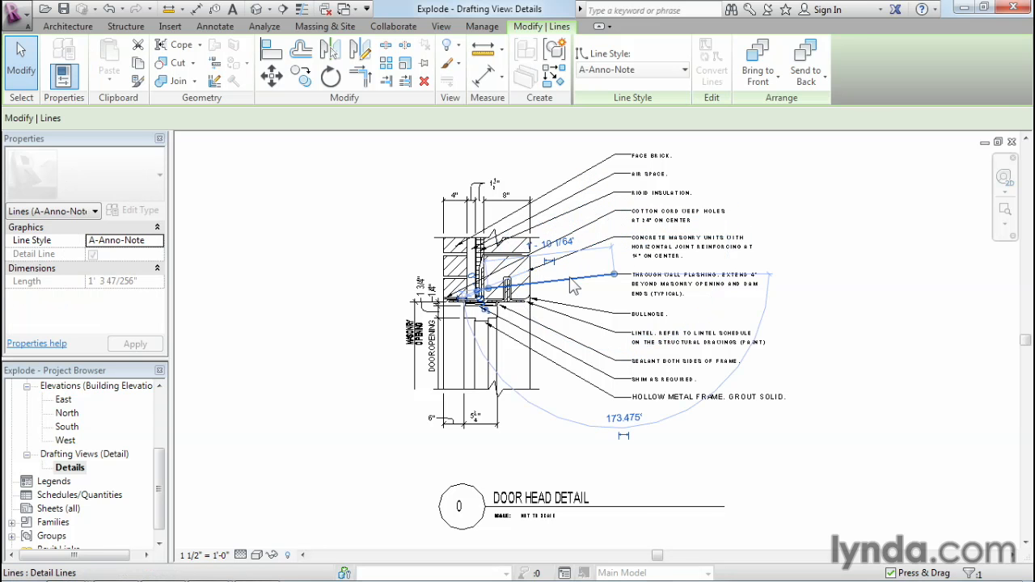
Step: Select a vertical line of the door frame and review the available line styles without changing its own
{"action": "left_click", "coordinate": [529, 368]}
{"action": "left_click", "coordinate": [497, 368]}
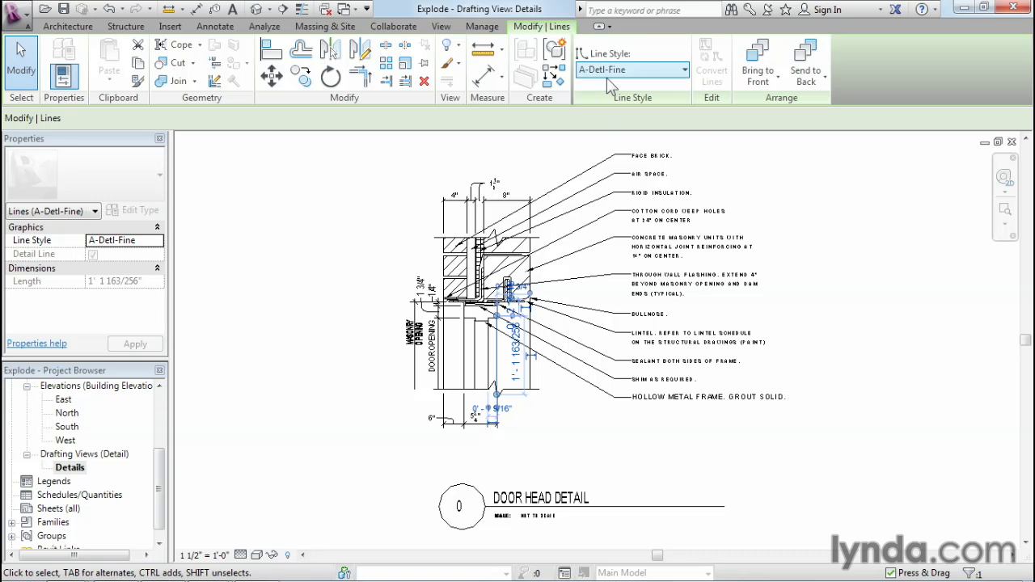
{"action": "left_click", "coordinate": [653, 73]}
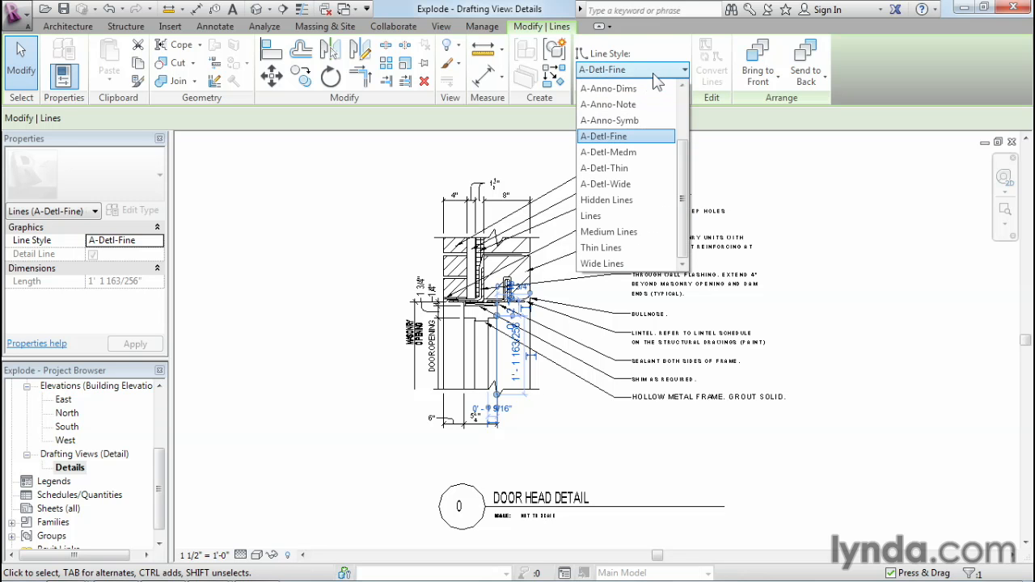
{"action": "scroll", "coordinate": [671, 125], "scroll_direction": "up", "scroll_amount": 2}
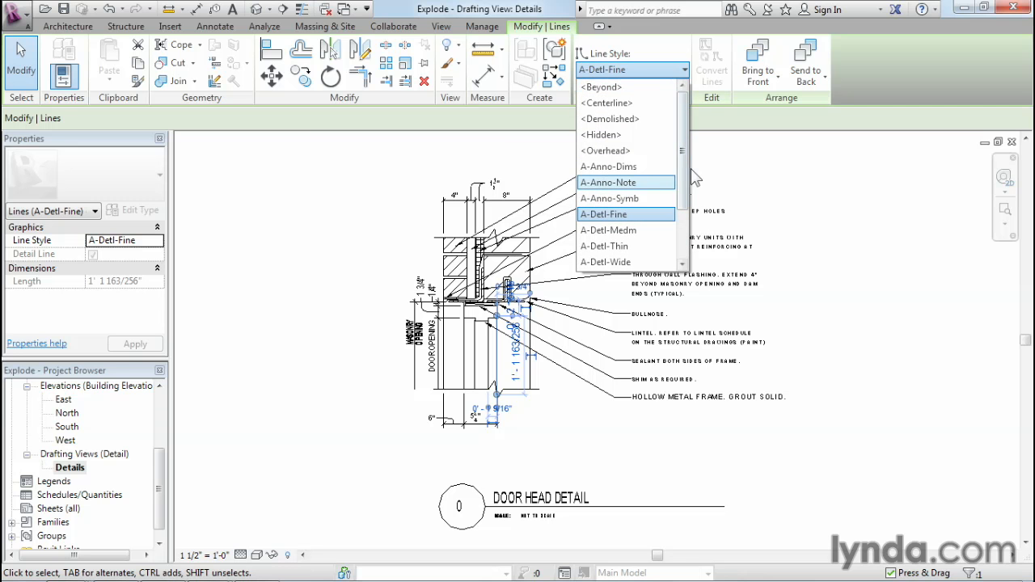
{"action": "scroll", "coordinate": [608, 141], "scroll_direction": "down", "scroll_amount": 2}
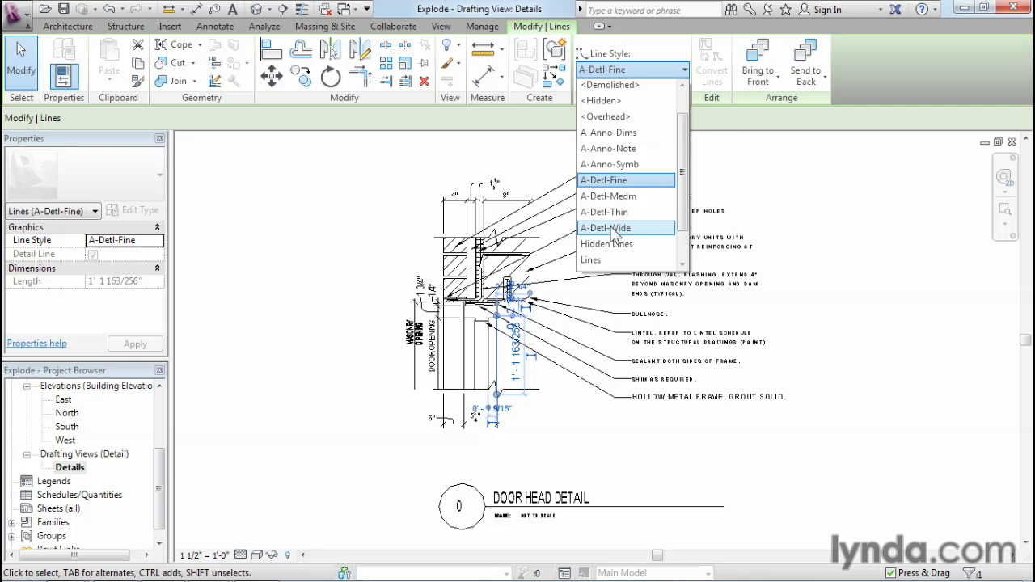
{"action": "left_click", "coordinate": [703, 123]}
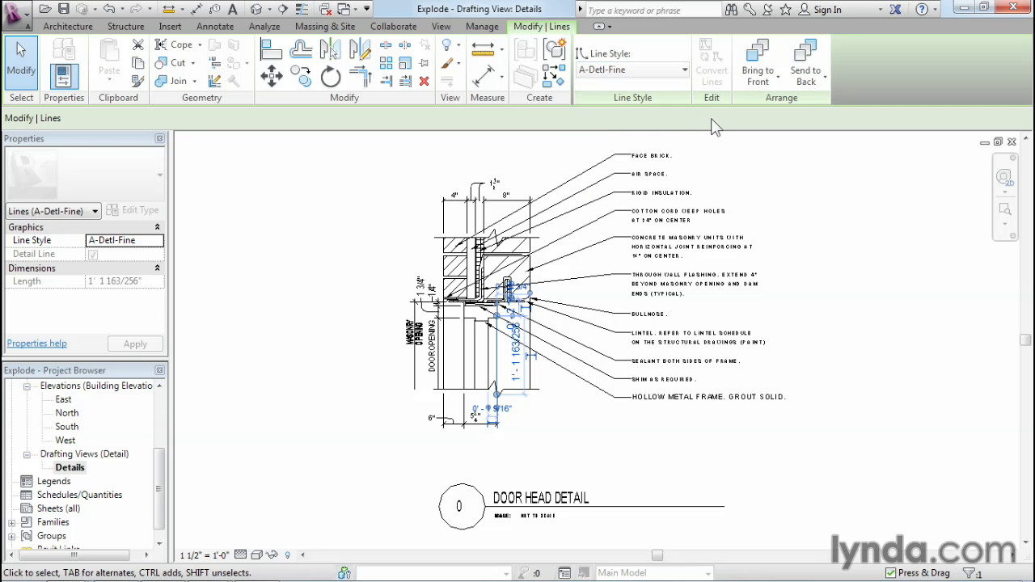
{"action": "left_click", "coordinate": [810, 213]}
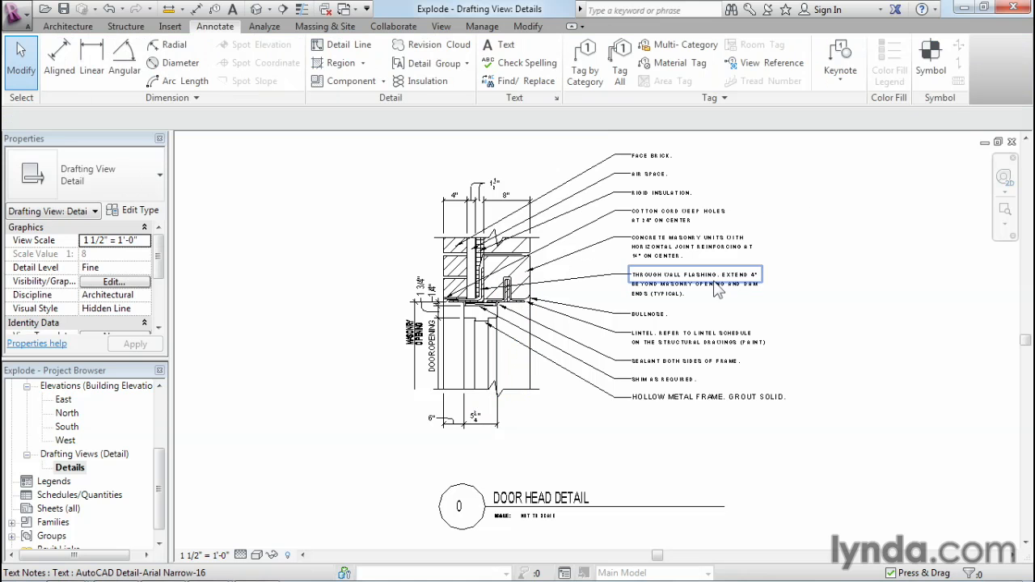
Step: Select the first line of the through wall flashing note and review the available text types without changing it
{"action": "left_click", "coordinate": [716, 291]}
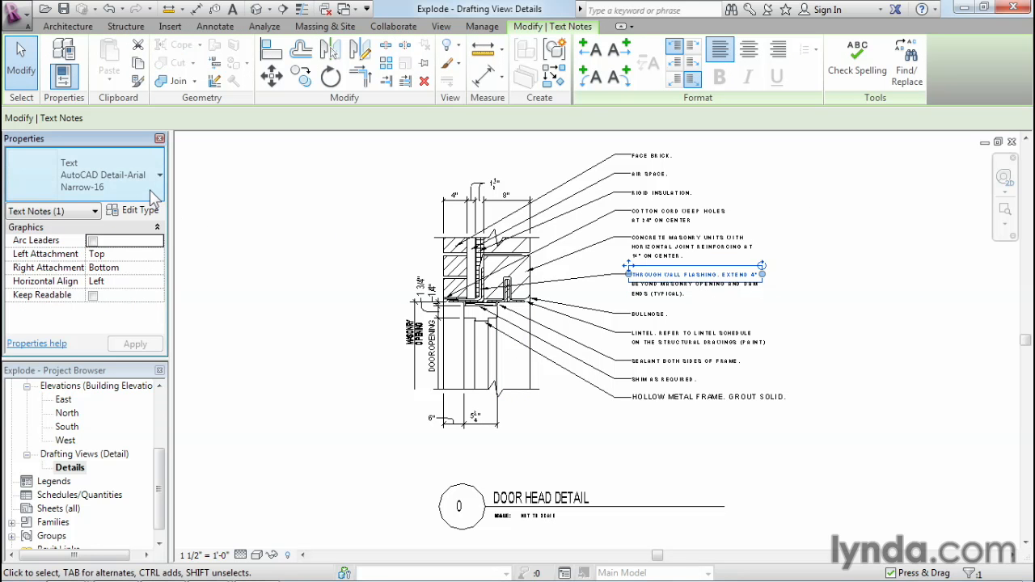
{"action": "left_click", "coordinate": [152, 196]}
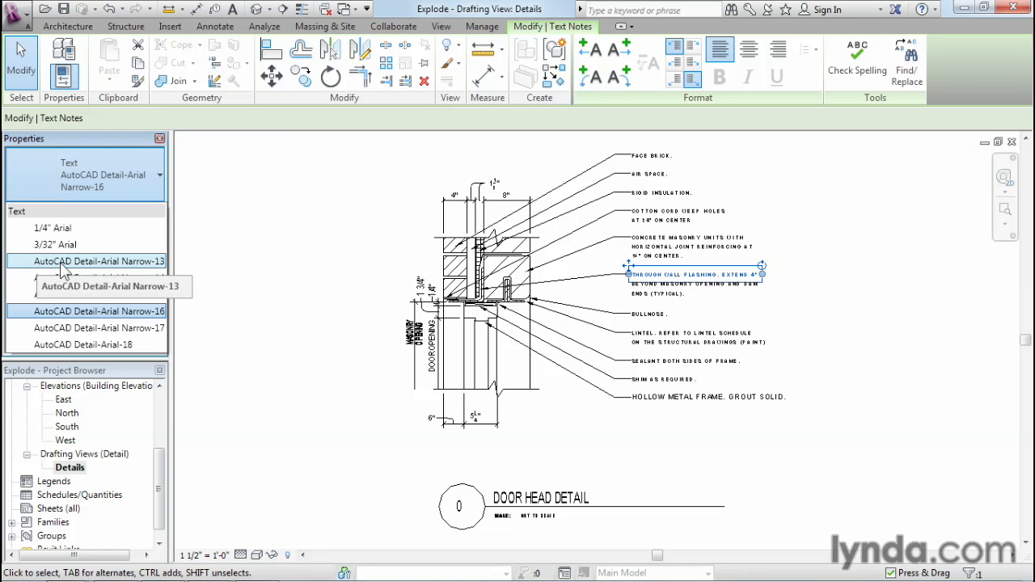
{"action": "left_click", "coordinate": [283, 301]}
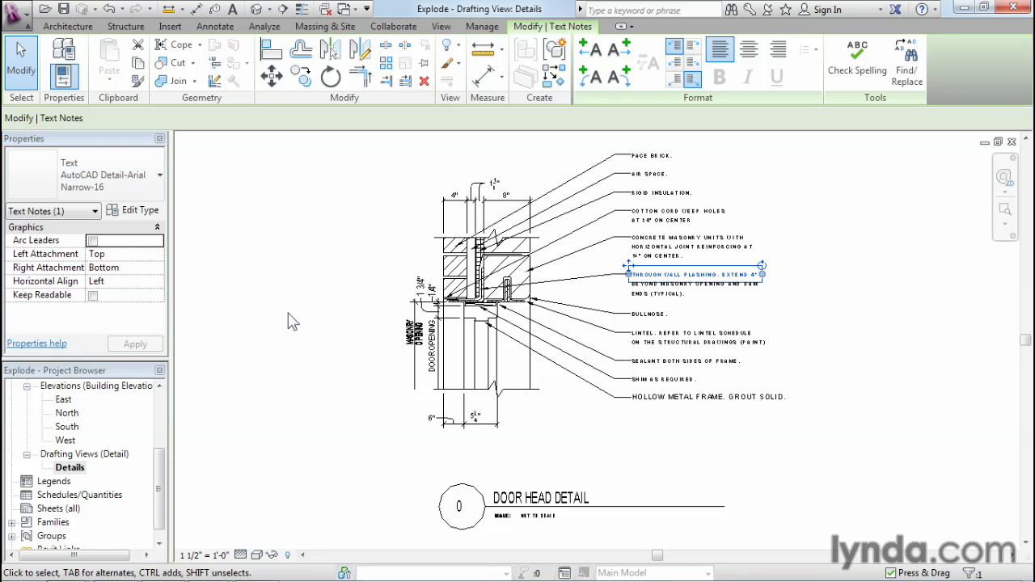
{"action": "left_click", "coordinate": [291, 320]}
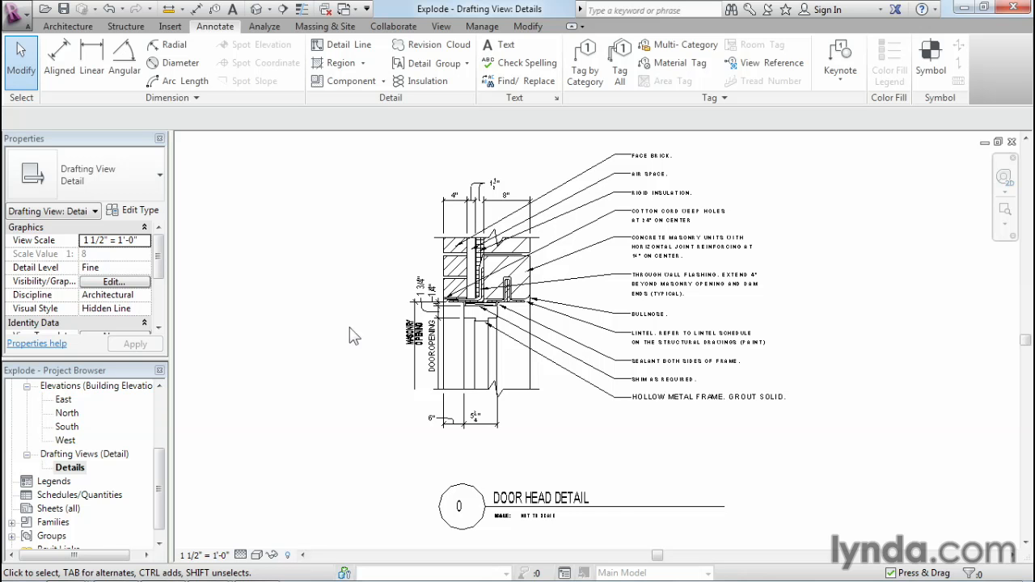
Step: Select the face brick hatch import symbol and fully explode it into native elements
{"action": "left_click", "coordinate": [457, 267]}
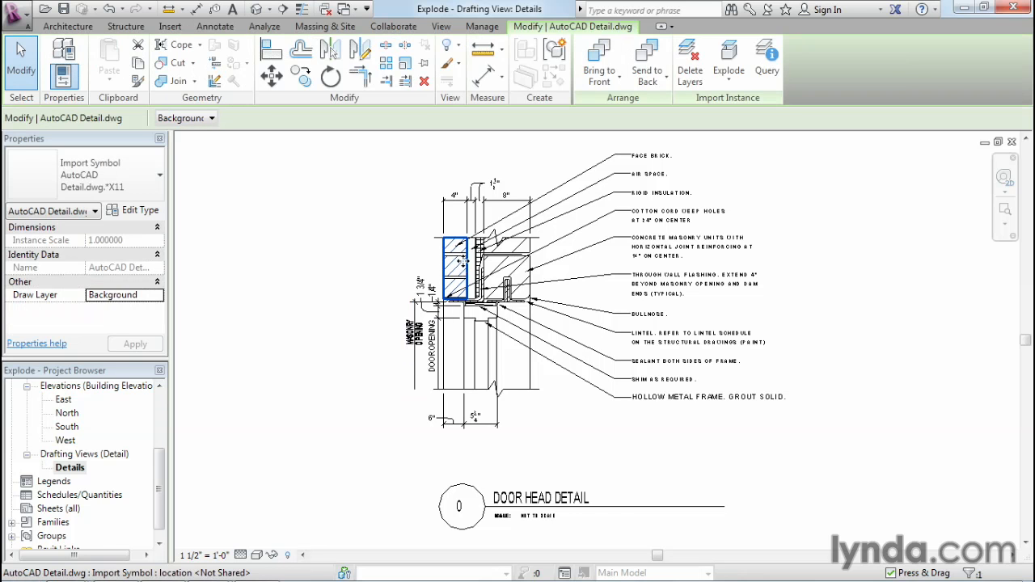
{"action": "left_click", "coordinate": [495, 265]}
{"action": "left_click", "coordinate": [455, 266]}
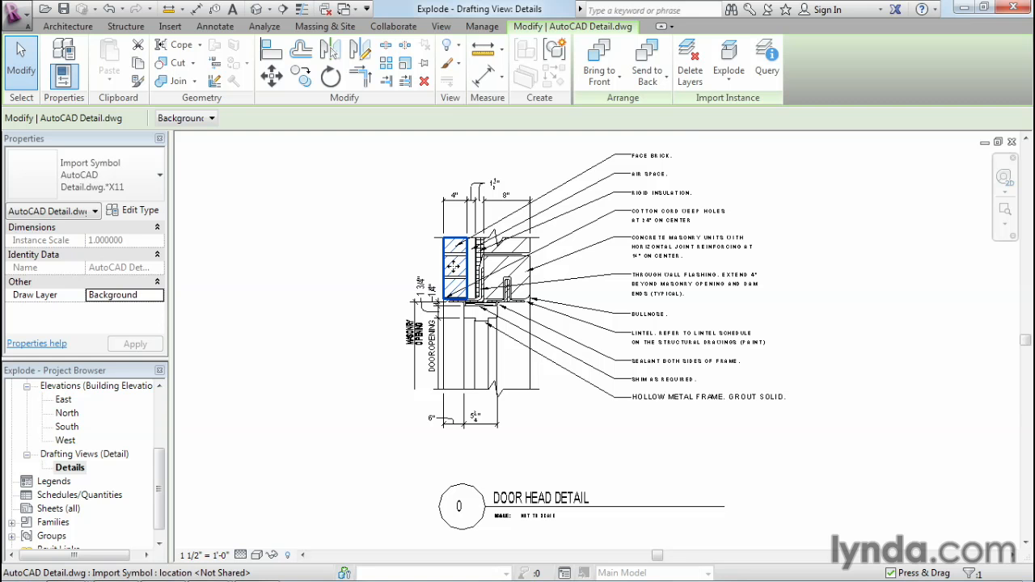
{"action": "left_click", "coordinate": [725, 80]}
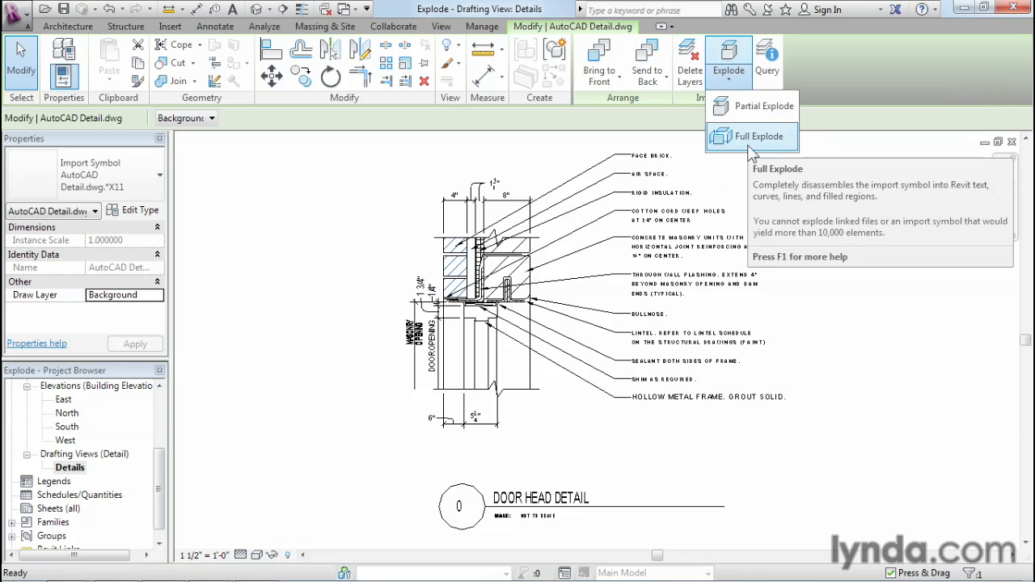
{"action": "left_click", "coordinate": [750, 148]}
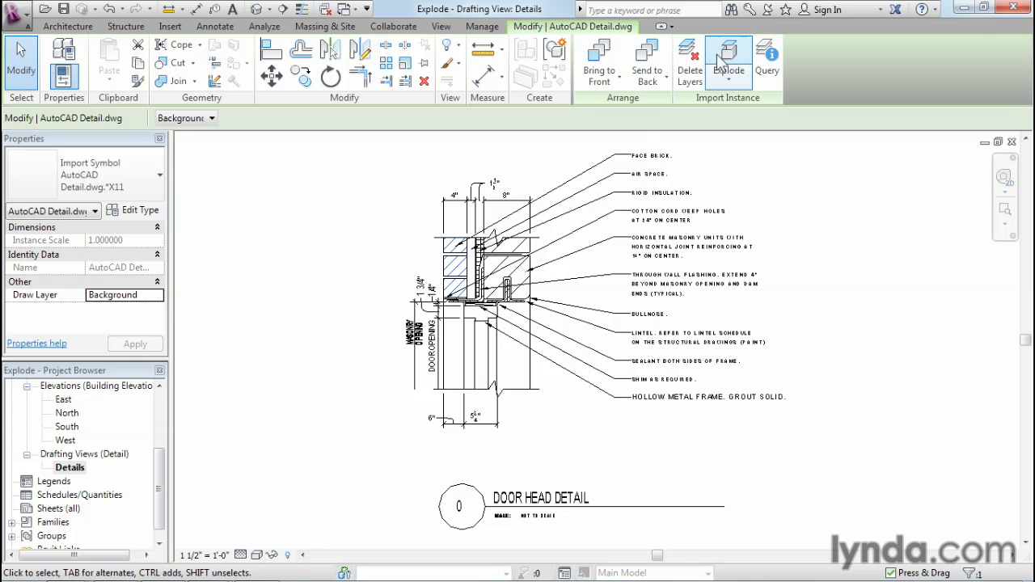
Step: Select one diagonal hatch line in the middle face brick to inspect its element type and line style
{"action": "scroll", "coordinate": [435, 269], "scroll_direction": "up", "scroll_amount": 5}
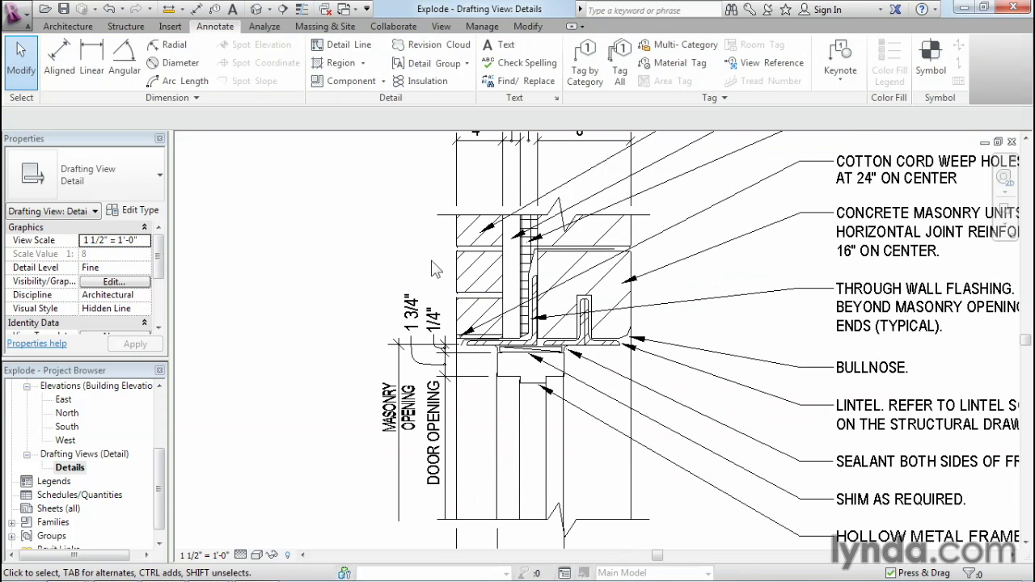
{"action": "left_click", "coordinate": [485, 274]}
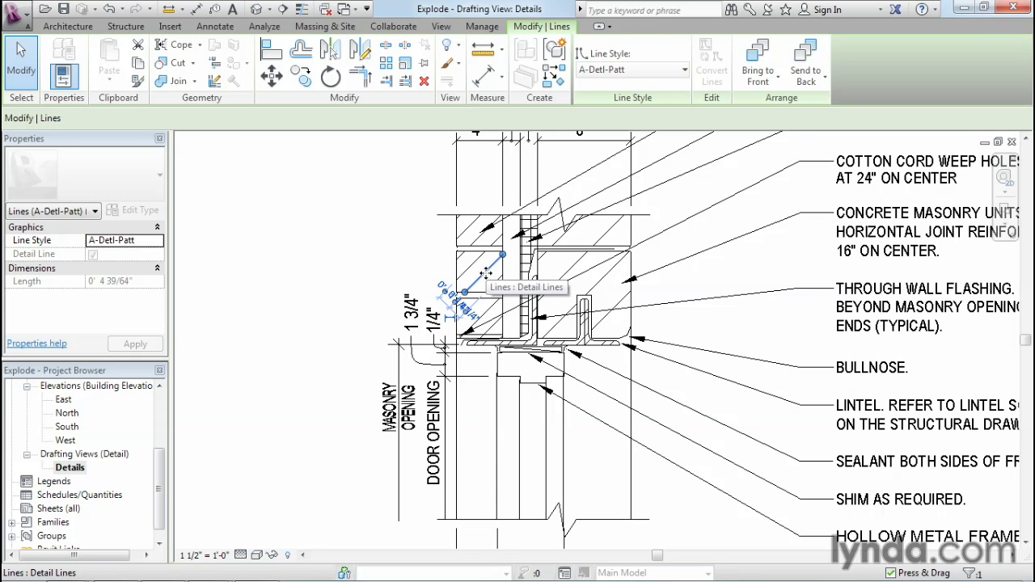
{"action": "left_click", "coordinate": [247, 290]}
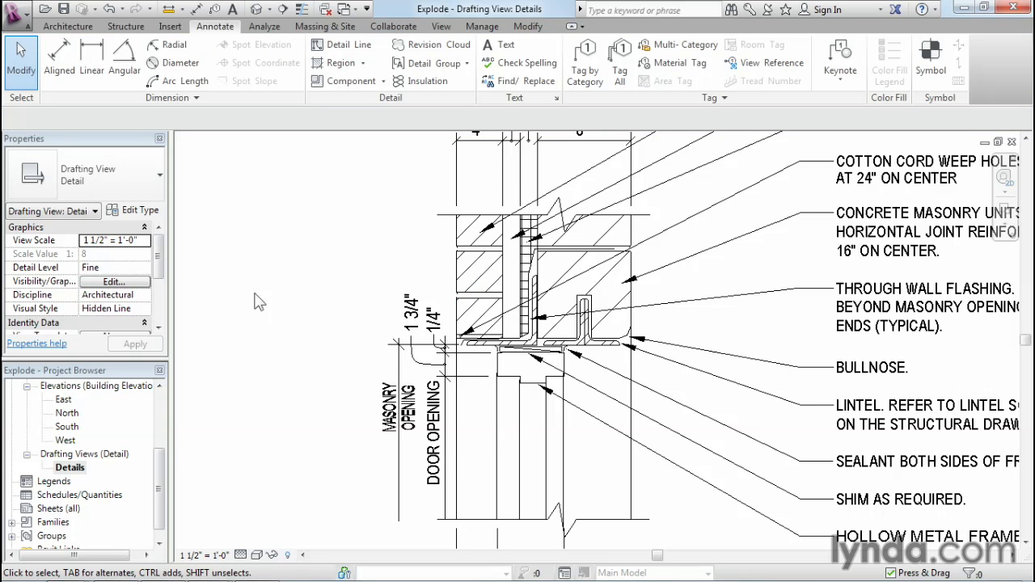
Step: Open the Level 1 floor plan and examine the imported AutoCAD floor plan up close
{"action": "scroll", "coordinate": [161, 394], "scroll_direction": "up", "scroll_amount": 3}
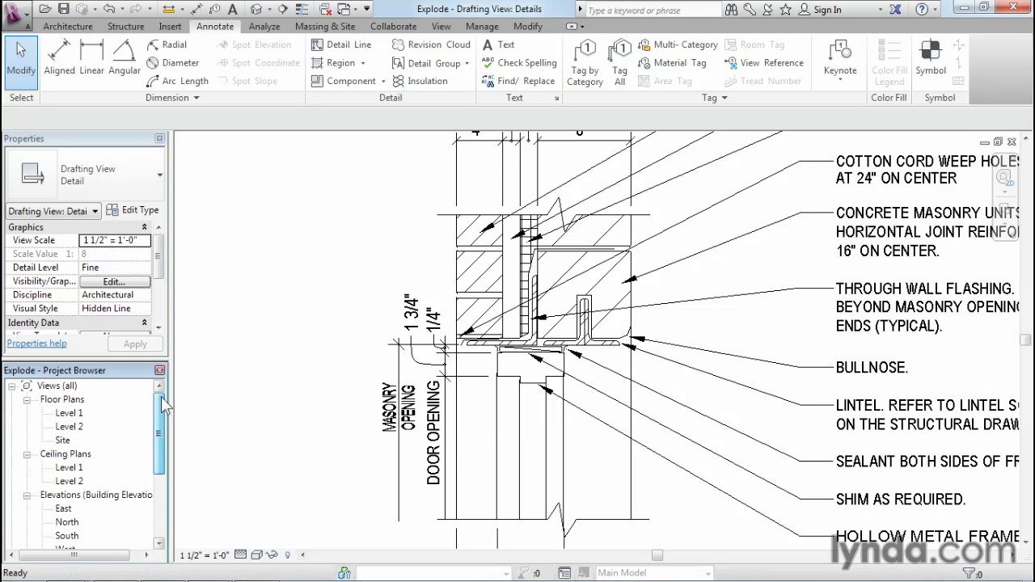
{"action": "double_click", "coordinate": [73, 414]}
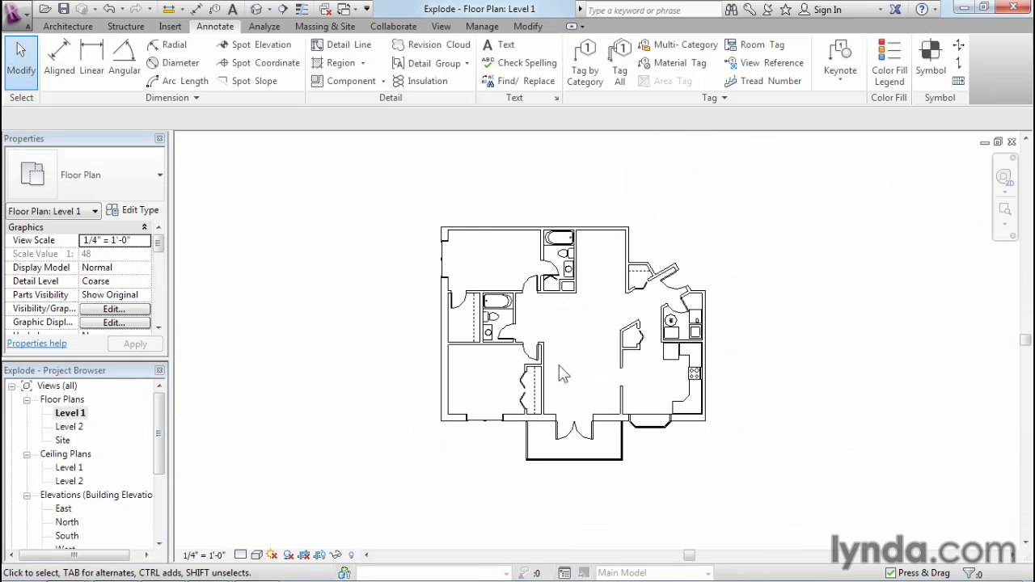
{"action": "scroll", "coordinate": [627, 368], "scroll_direction": "up", "scroll_amount": 3}
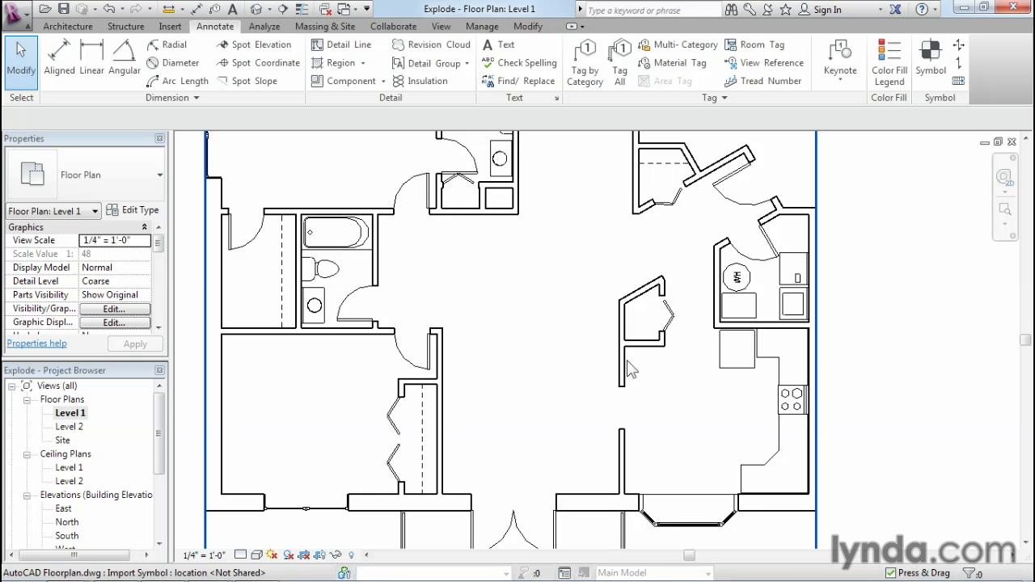
{"action": "key", "text": "Escape"}
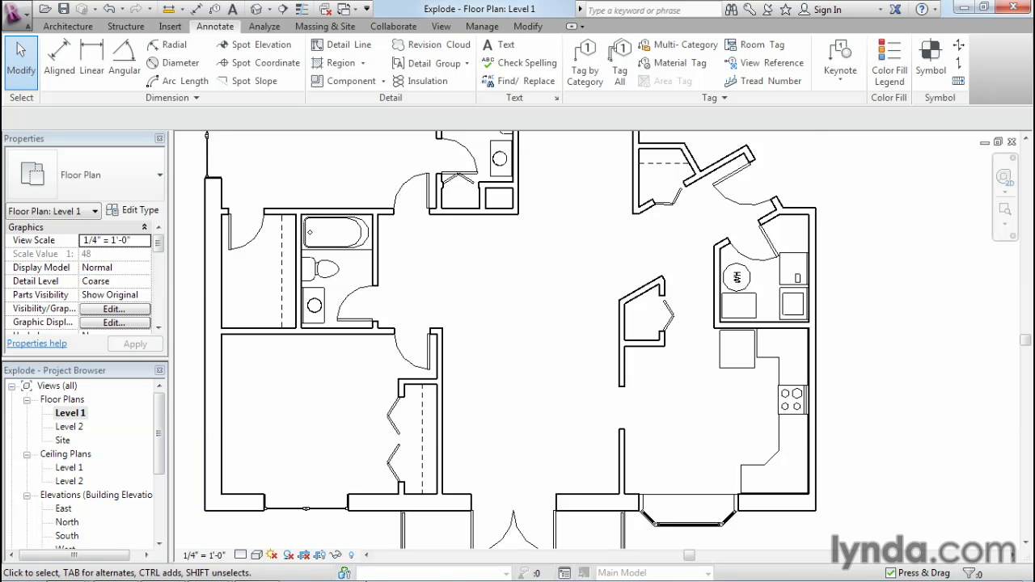
Step: Return to the Details drafting view and set the line style of the four vertical door frame lines to Thin Lines
{"action": "scroll", "coordinate": [159, 540], "scroll_direction": "down", "scroll_amount": 3}
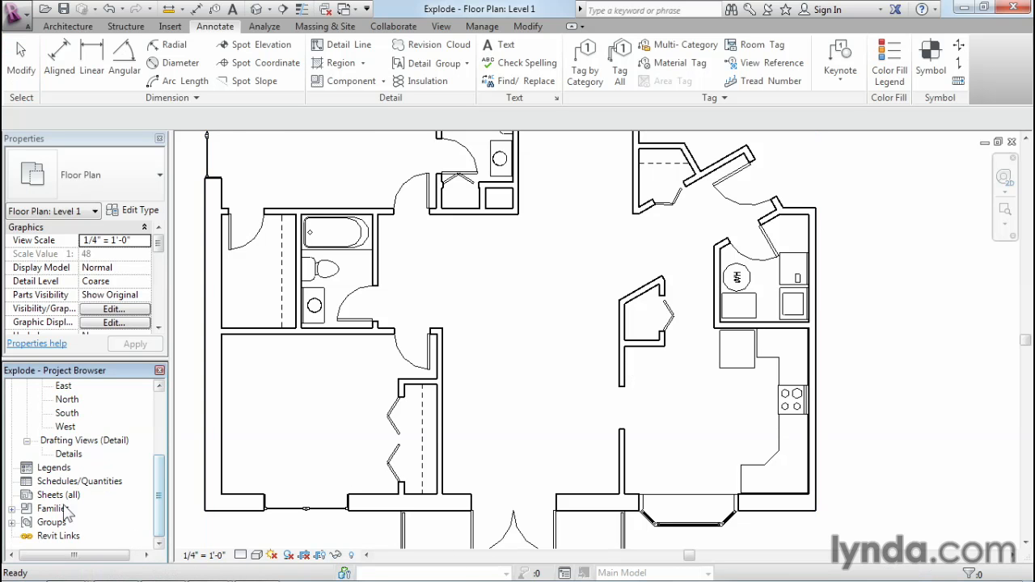
{"action": "double_click", "coordinate": [68, 454]}
{"action": "left_click", "coordinate": [564, 447]}
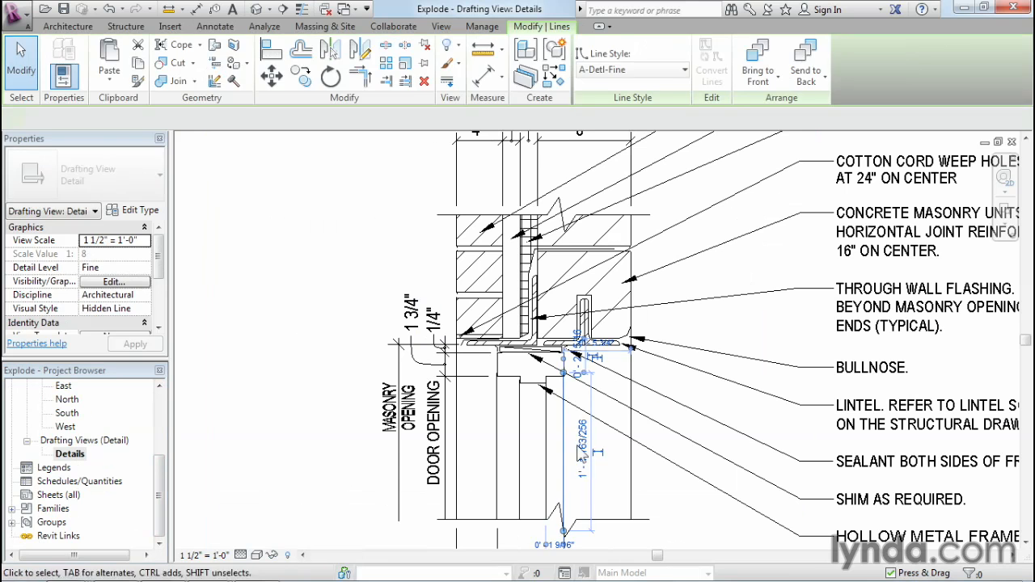
{"action": "left_click", "coordinate": [607, 487]}
{"action": "left_click_drag", "start_coordinate": [603, 476], "coordinate": [489, 469]}
{"action": "left_click", "coordinate": [663, 72]}
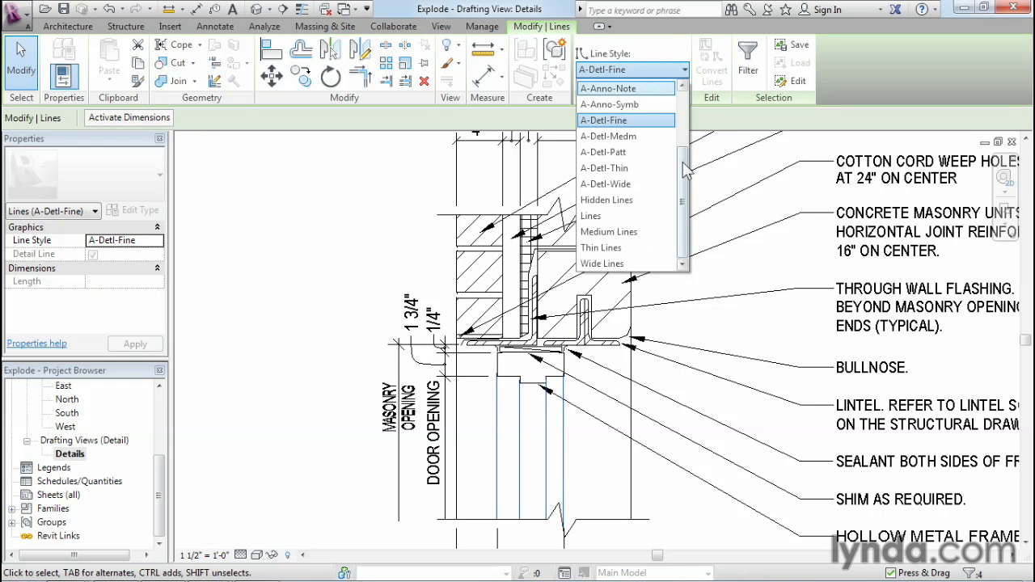
{"action": "left_click", "coordinate": [616, 247]}
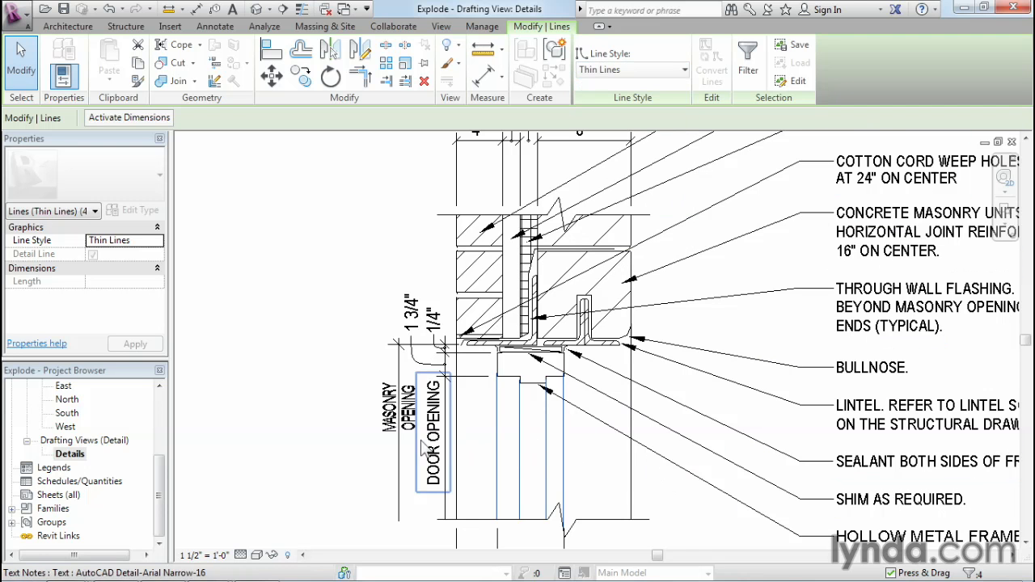
{"action": "left_click", "coordinate": [322, 456]}
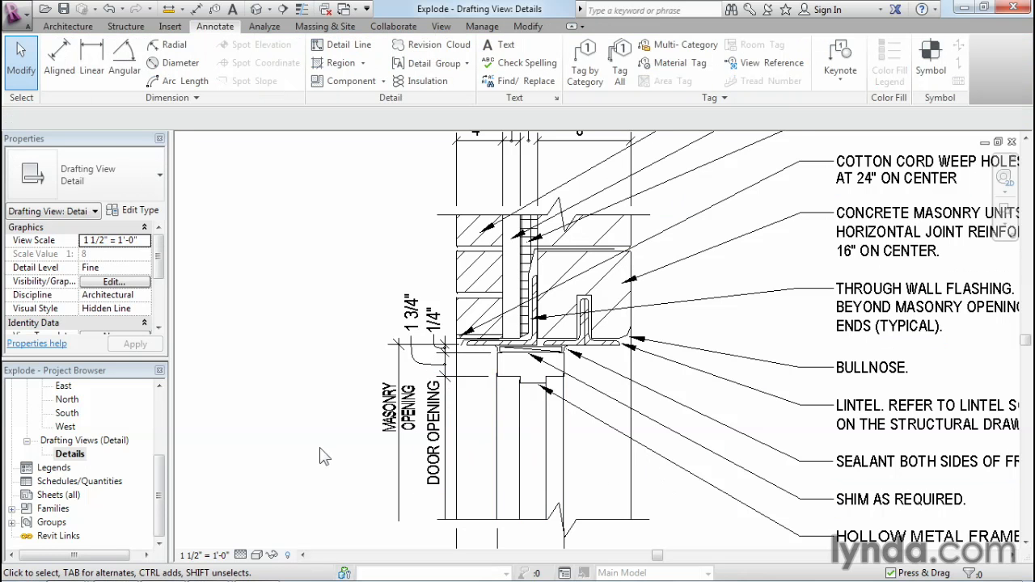